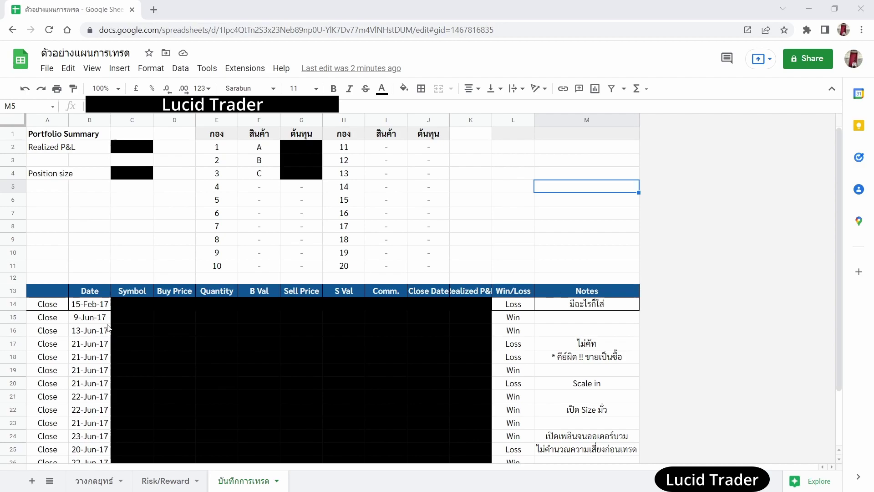
# Step: Examine the principles (หลักการ), advantages (ข้อได้เปรียบ), risk (ความเสี่ยง) and conditions (เงื่อนไข) sections on the วางกลยุทธ์ sheet
pyautogui.click(94, 480)
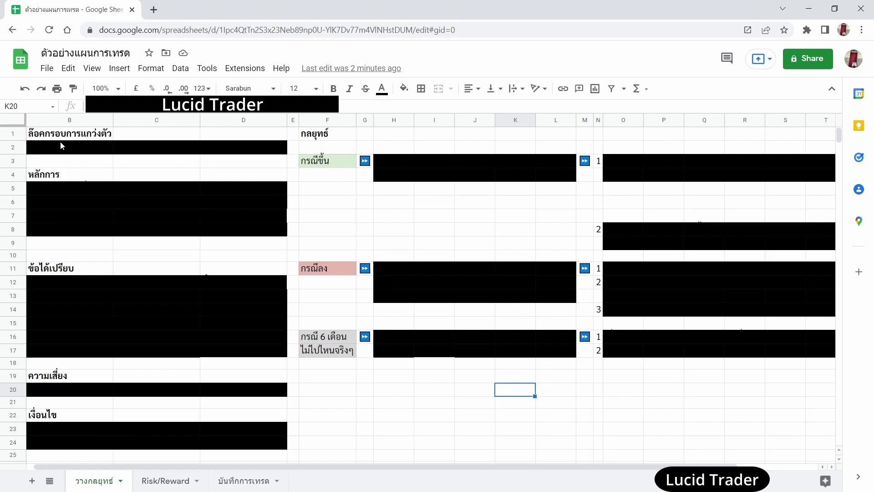
pyautogui.click(98, 186)
pyautogui.click(61, 267)
pyautogui.click(71, 376)
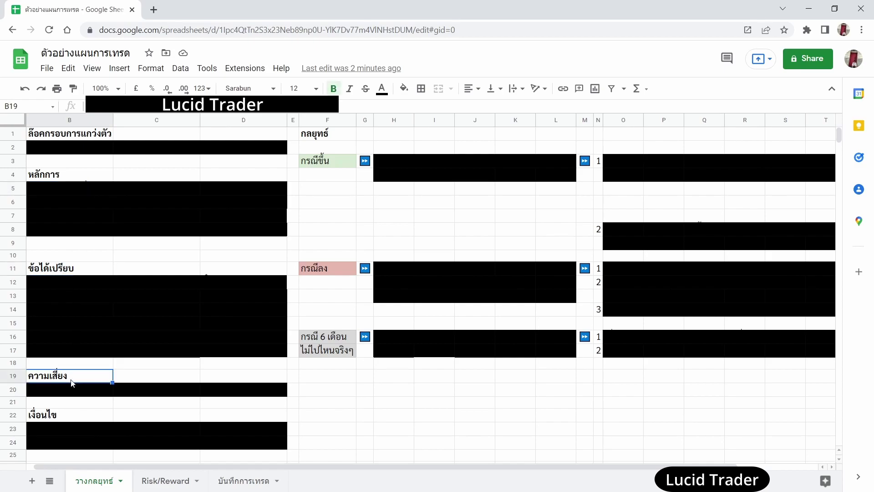
pyautogui.click(70, 413)
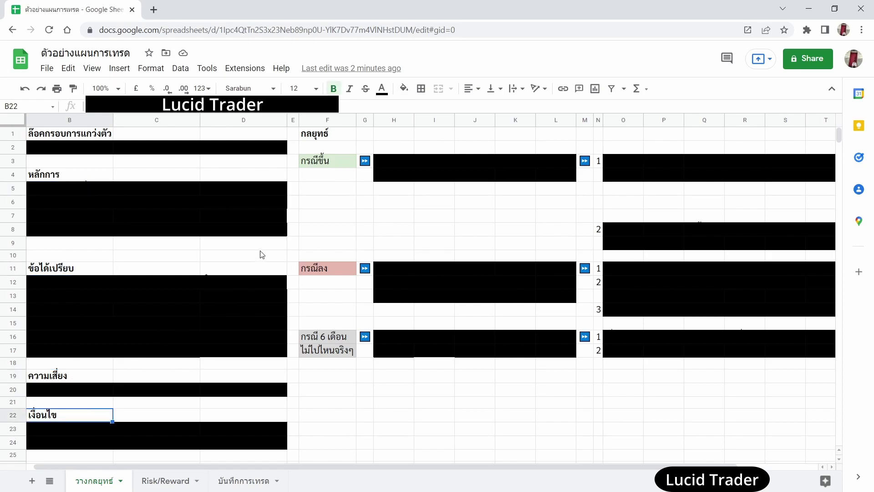
# Step: Examine the กลยุทธ์ section's actions for the กรณีขึ้น, กรณีลง and กรณี 6 เดือนไม่ไปไหนจริงๆ cases
pyautogui.click(335, 157)
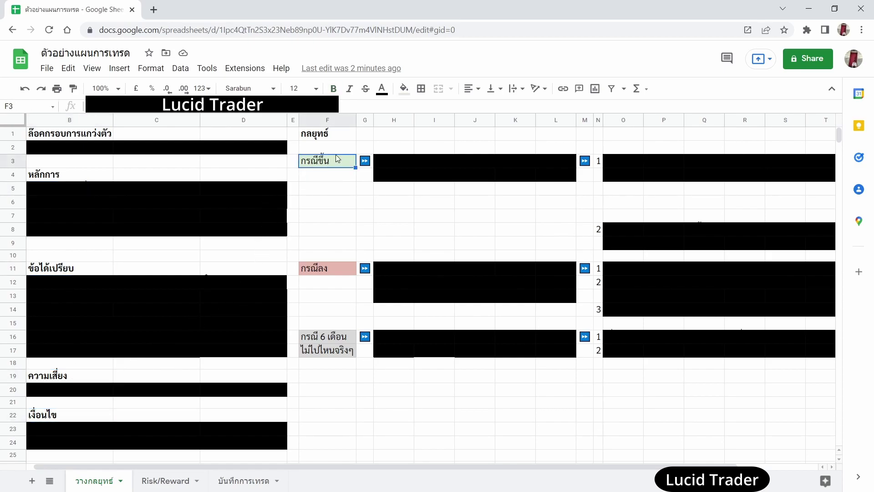
pyautogui.click(340, 179)
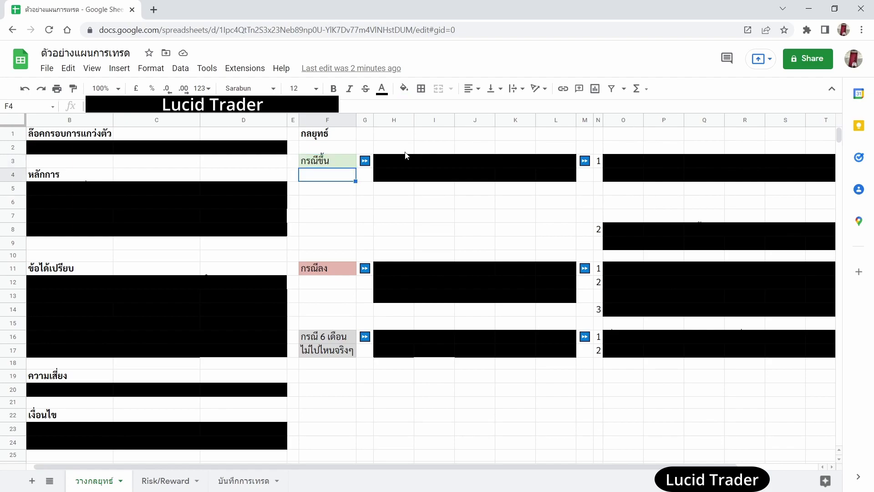
pyautogui.click(558, 163)
pyautogui.press('Right')
pyautogui.press('Right')
pyautogui.press('Right')
pyautogui.press('Right')
pyautogui.press('Right')
pyautogui.click(338, 267)
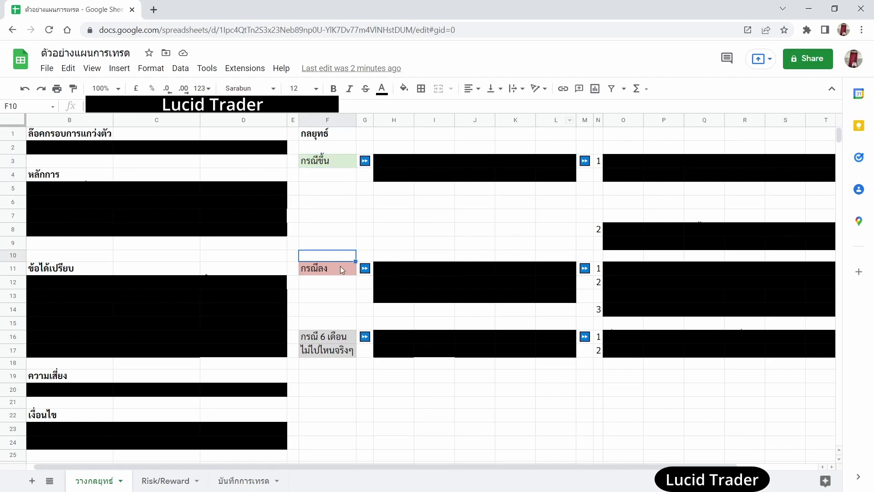
pyautogui.click(452, 279)
pyautogui.click(676, 286)
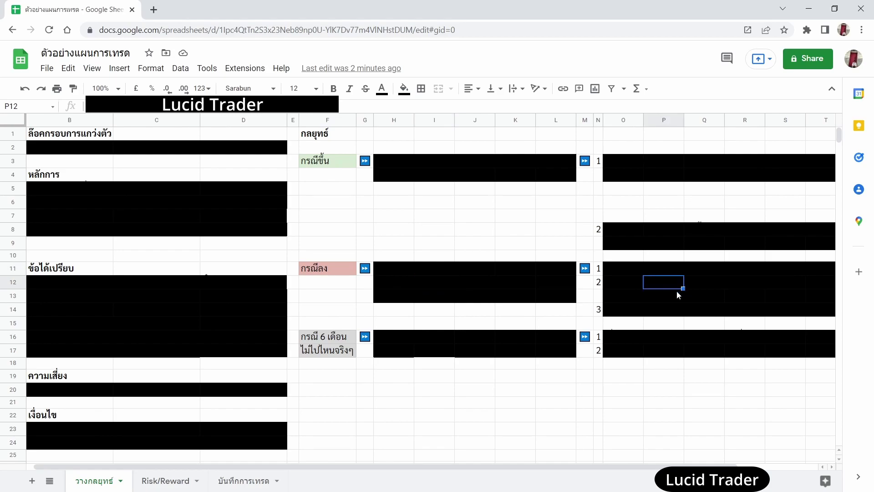
pyautogui.click(334, 351)
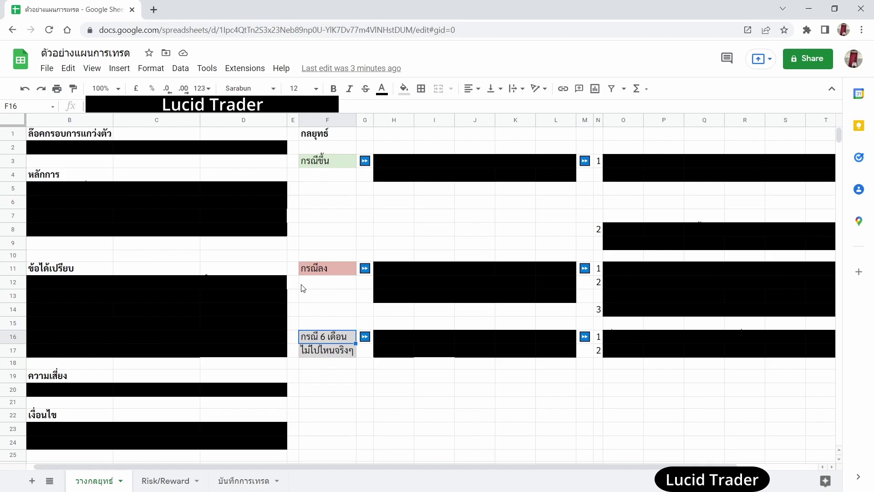
# Step: Review the entries under the หลักการ heading in rows 5 to 8
pyautogui.click(509, 258)
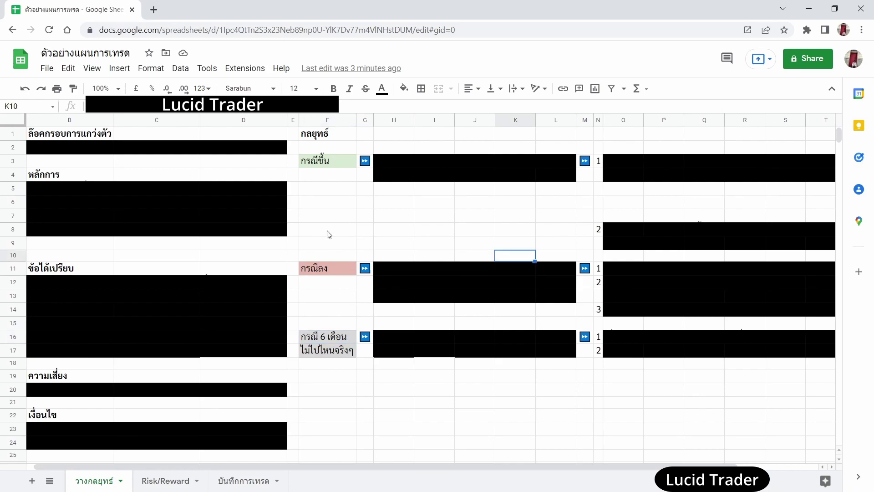
pyautogui.click(219, 206)
pyautogui.moveTo(232, 191); pyautogui.dragTo(105, 231)
pyautogui.click(106, 231)
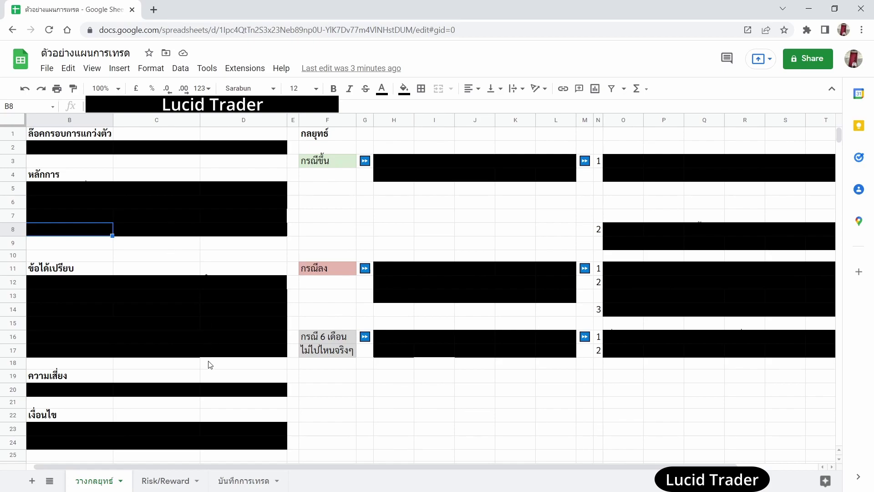
# Step: On the Risk/Reward sheet, try a Long Entry price of 105 and replace it with 110
pyautogui.click(178, 481)
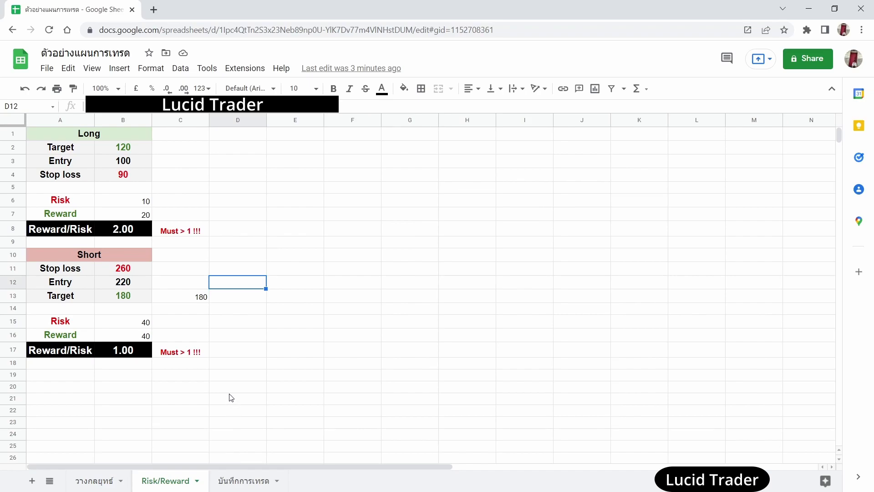
pyautogui.click(144, 202)
pyautogui.click(138, 175)
pyautogui.click(137, 165)
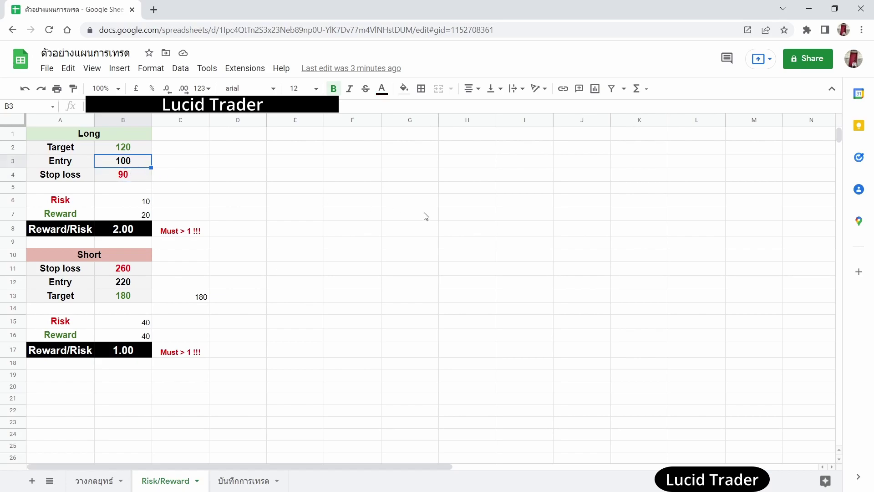
pyautogui.write('105')
pyautogui.press('Return')
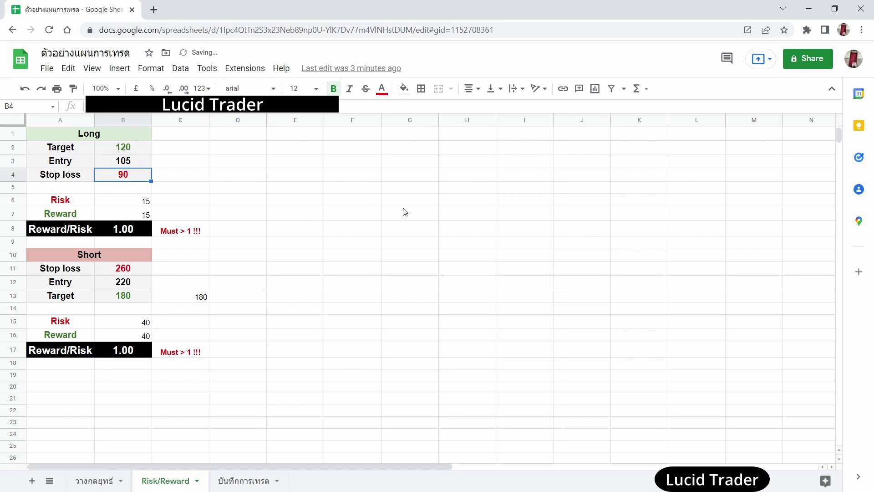
pyautogui.click(141, 162)
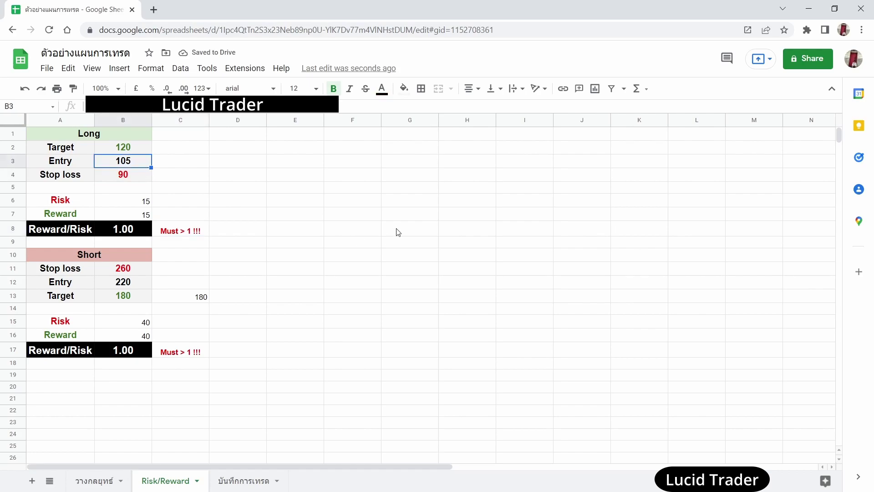
pyautogui.write('110')
pyautogui.press('Return')
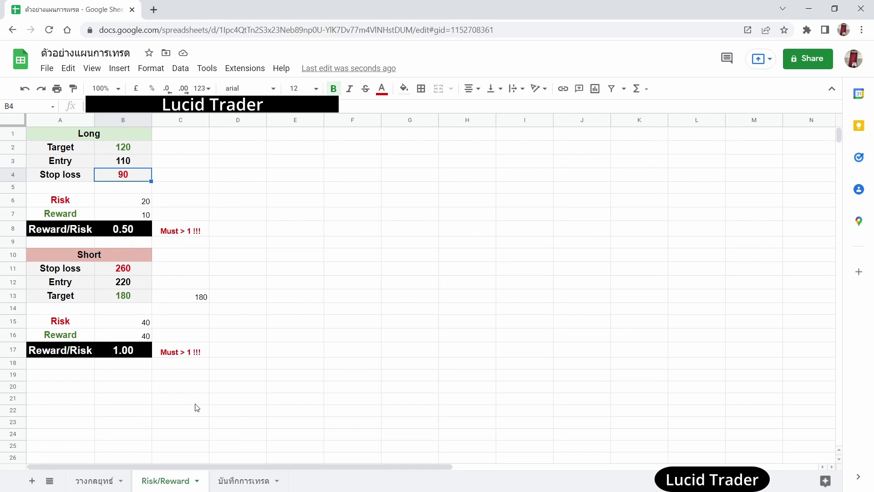
# Step: On the บันทึกการเทรด sheet, colour the text of the Notes entries in M14:M25 red
pyautogui.click(246, 479)
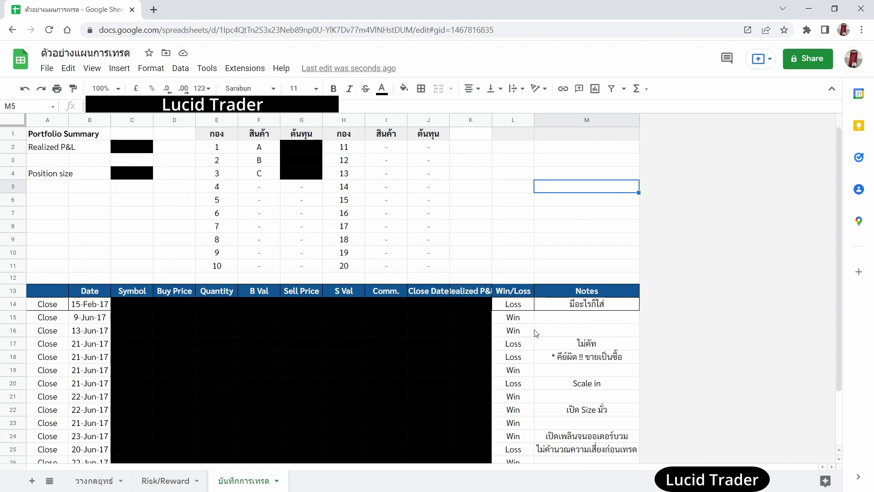
pyautogui.moveTo(550, 304); pyautogui.dragTo(561, 449)
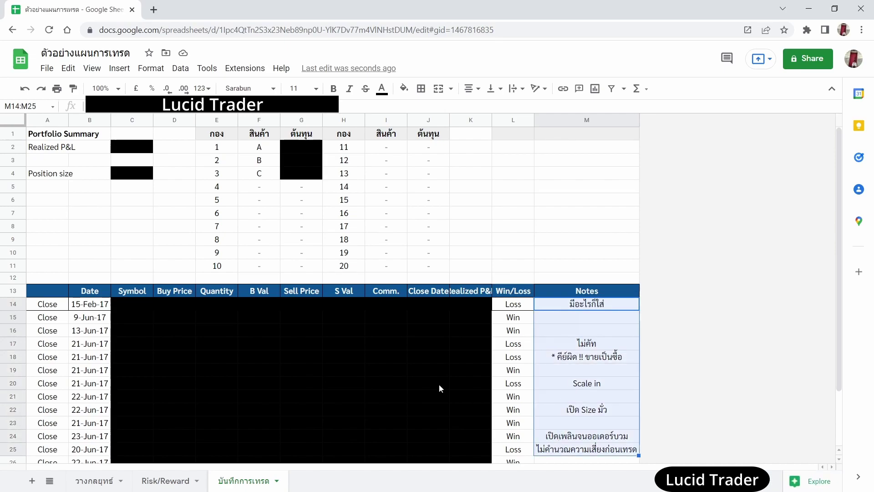
pyautogui.click(381, 88)
pyautogui.click(399, 196)
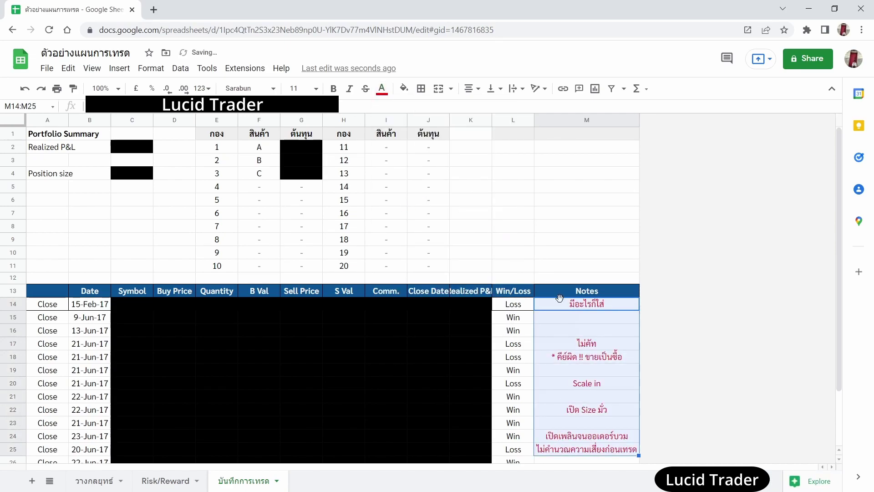
pyautogui.click(221, 199)
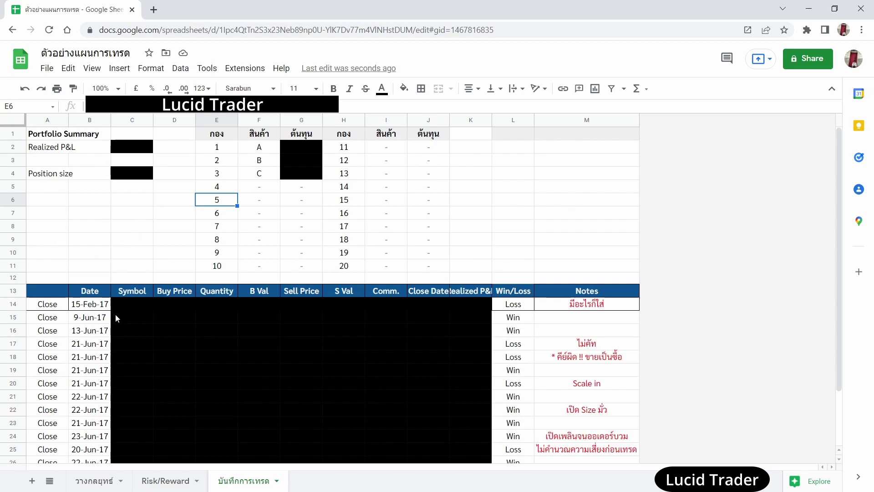
# Step: Examine the Realized P&L and Position size entries in the Portfolio Summary
pyautogui.moveTo(60, 148); pyautogui.dragTo(145, 155)
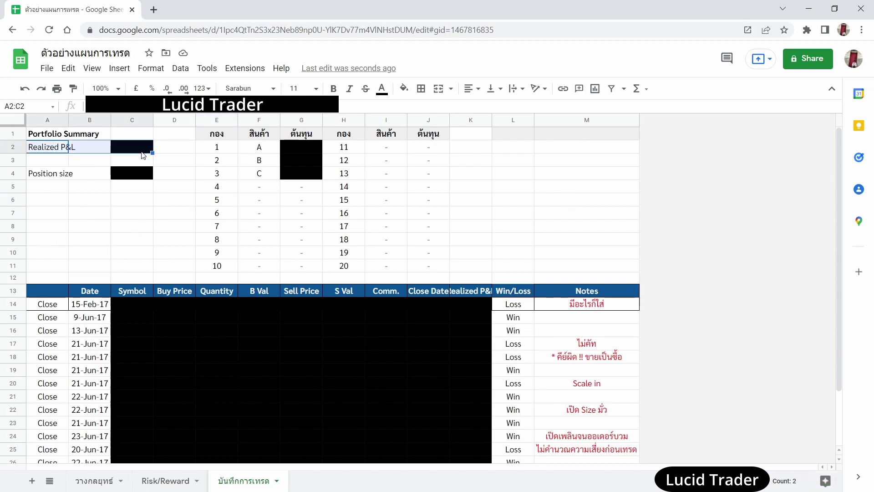
pyautogui.click(83, 165)
pyautogui.moveTo(70, 151); pyautogui.dragTo(130, 153)
pyautogui.click(126, 175)
pyautogui.click(58, 179)
pyautogui.click(117, 178)
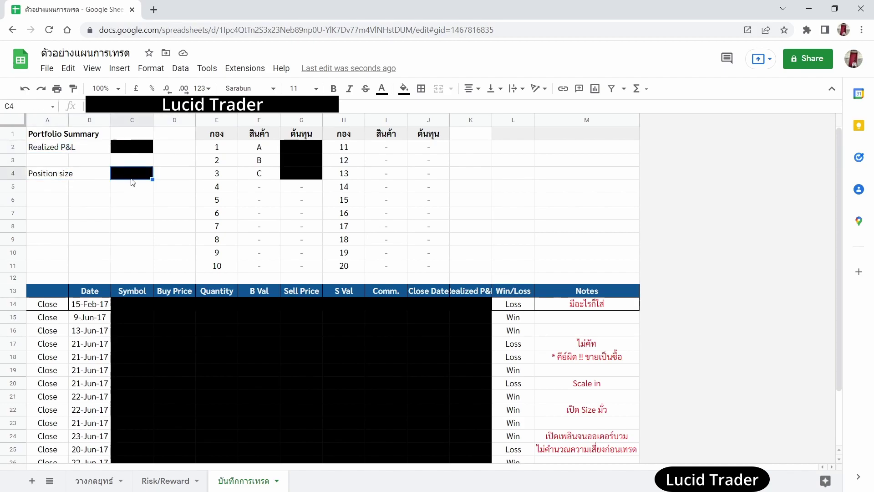
# Step: In the กอง/สินค้า/ต้นทุน table, colour the text of products A, B and C in F2:F4 red
pyautogui.moveTo(224, 138); pyautogui.dragTo(435, 273)
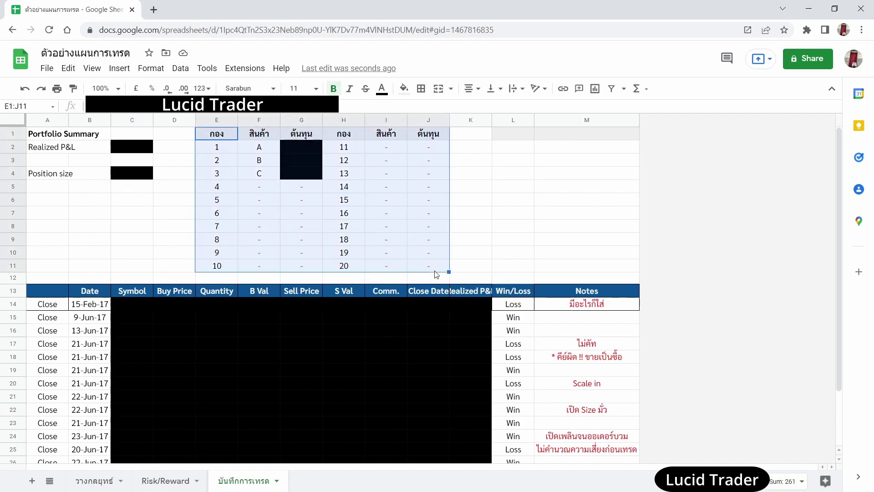
pyautogui.click(226, 139)
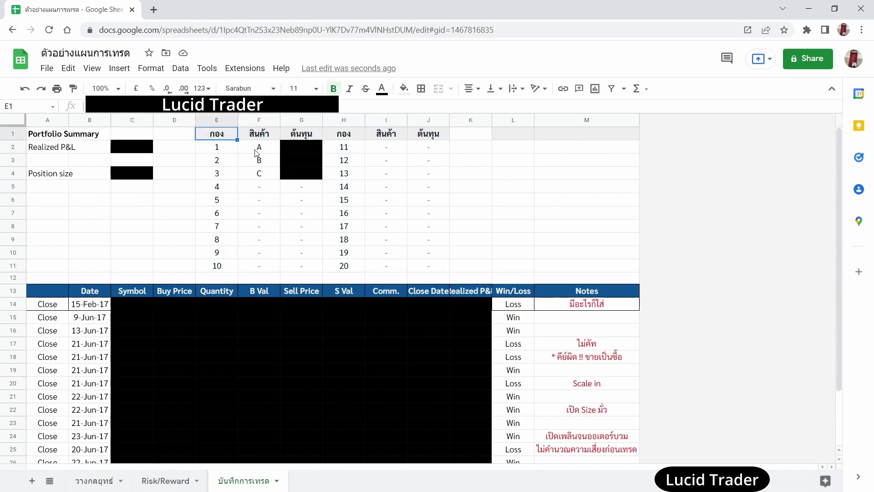
pyautogui.moveTo(263, 152); pyautogui.dragTo(266, 174)
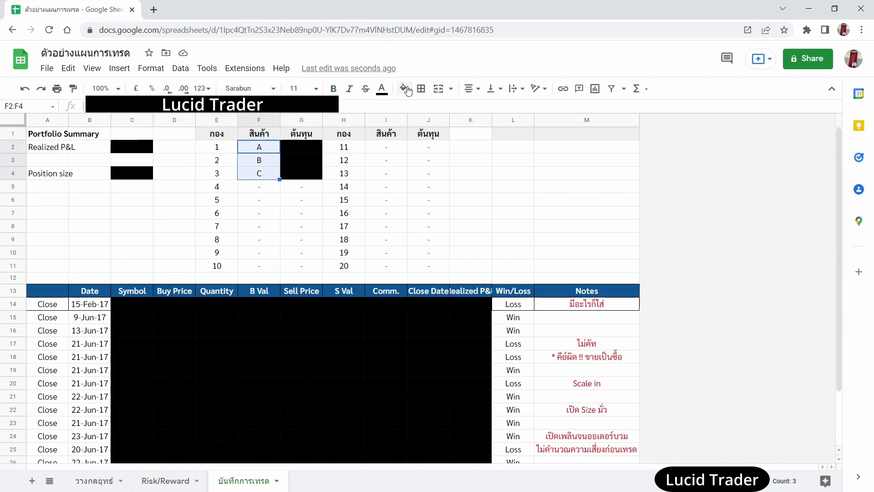
pyautogui.click(382, 89)
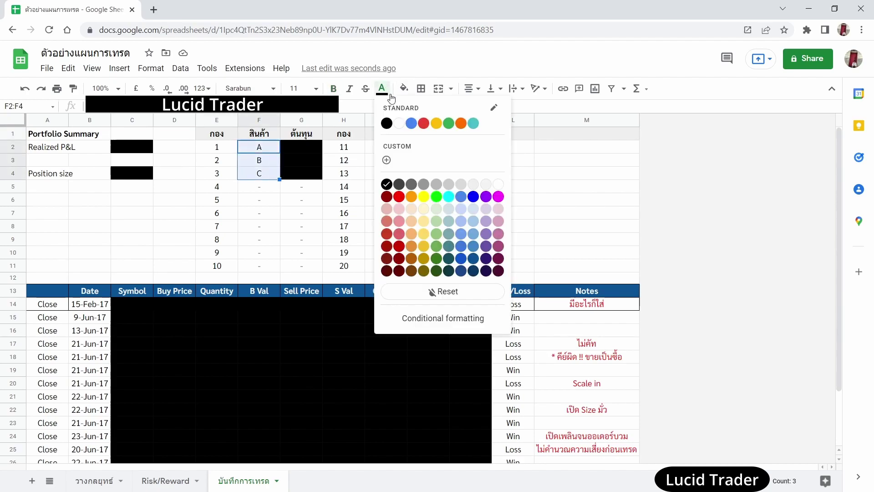
pyautogui.click(426, 126)
pyautogui.click(297, 173)
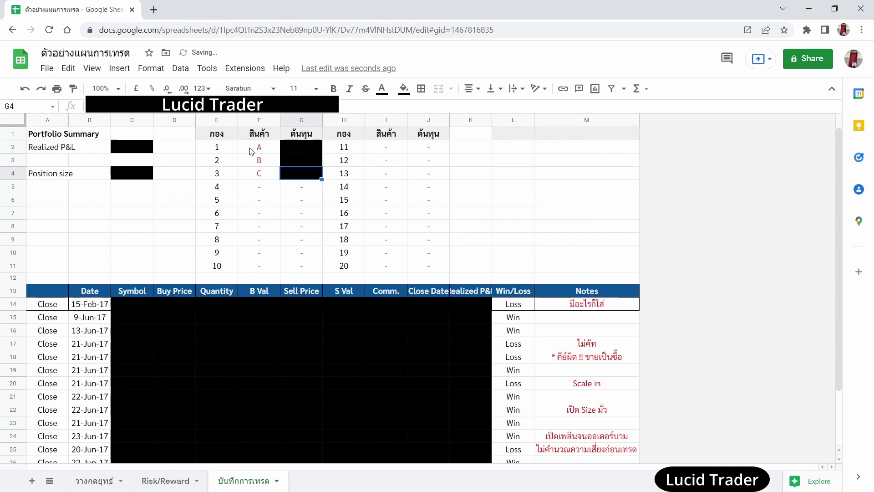
# Step: Examine the สินค้า and ต้นทุน entries for products A to C and the trade log below them
pyautogui.moveTo(254, 150); pyautogui.dragTo(300, 157)
pyautogui.click(263, 172)
pyautogui.click(263, 148)
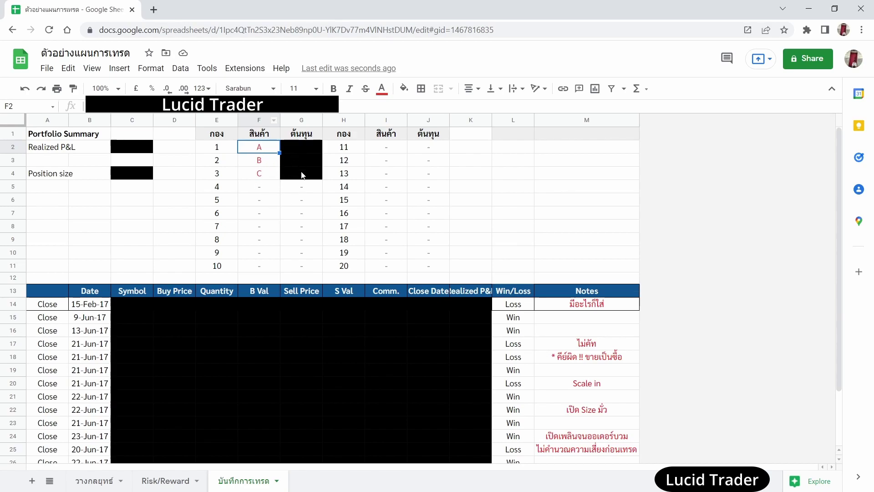
pyautogui.moveTo(59, 296); pyautogui.dragTo(577, 374)
pyautogui.click(289, 227)
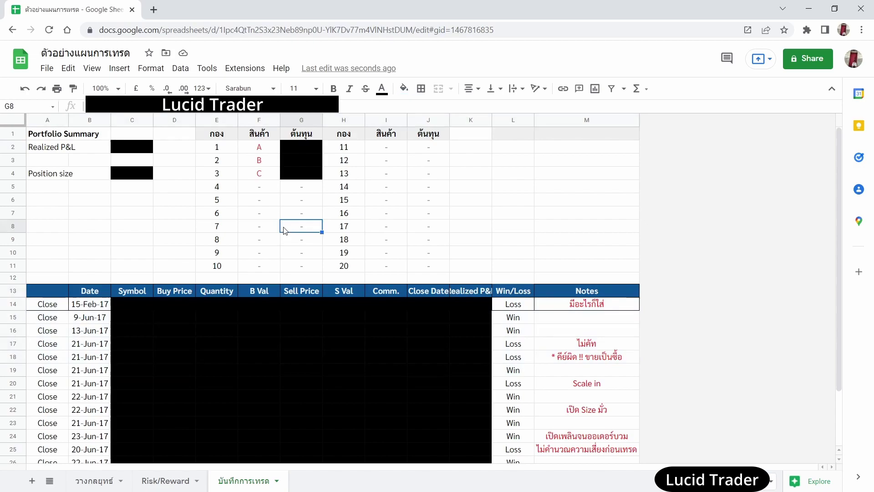
# Step: Hide rows 1 to 12 so that the sheet starts at the trade log header
pyautogui.click(22, 279)
pyautogui.moveTo(13, 277)
pyautogui.mouseDown()
pyautogui.moveTo(13, 135)
pyautogui.moveTo(19, 273)
pyautogui.mouseUp()
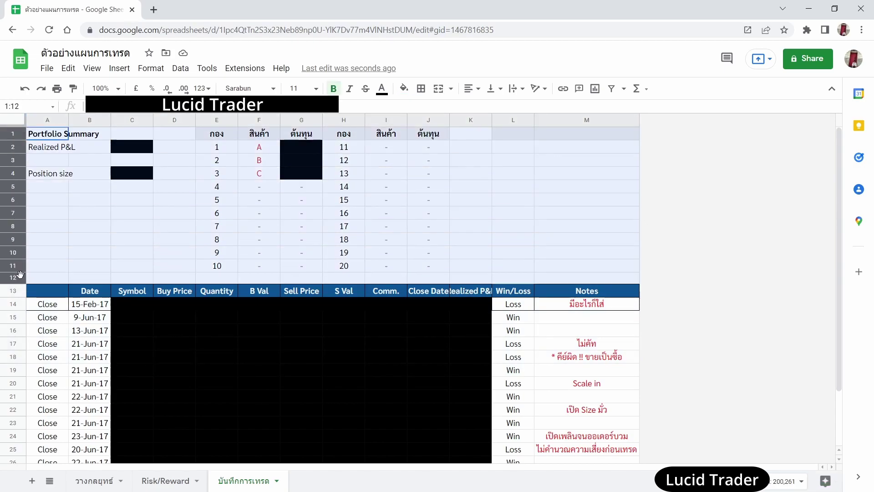
pyautogui.rightClick(20, 273)
pyautogui.click(80, 386)
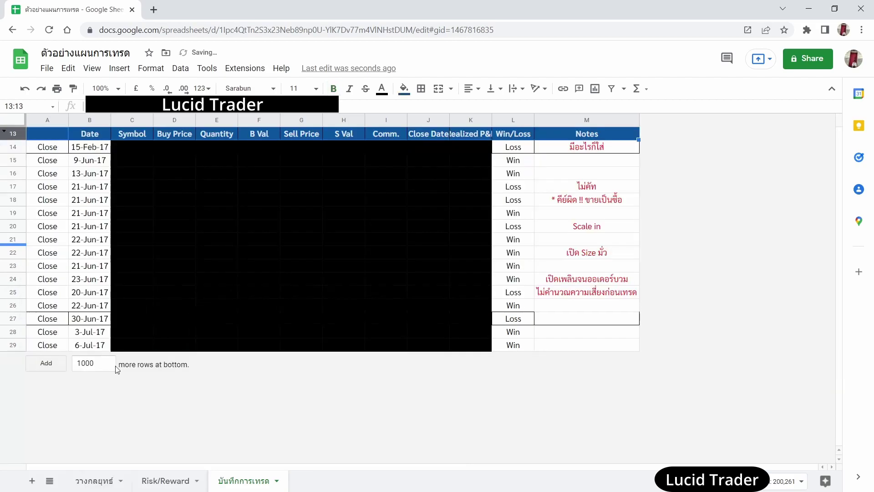
pyautogui.click(206, 254)
# Step: Examine the trade log's column headers from Date and Symbol through Buy Price, Sell Price, Close Date and Realized P&L to Win/Loss
pyautogui.moveTo(47, 133); pyautogui.dragTo(580, 343)
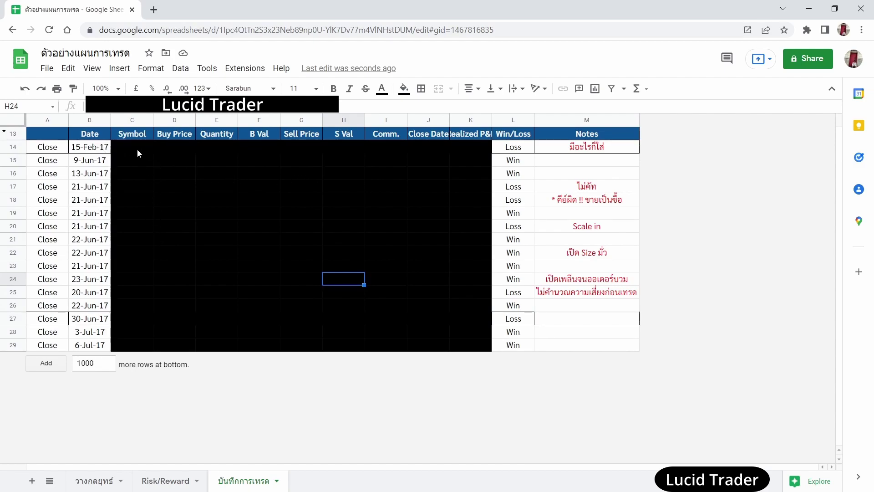
pyautogui.click(97, 136)
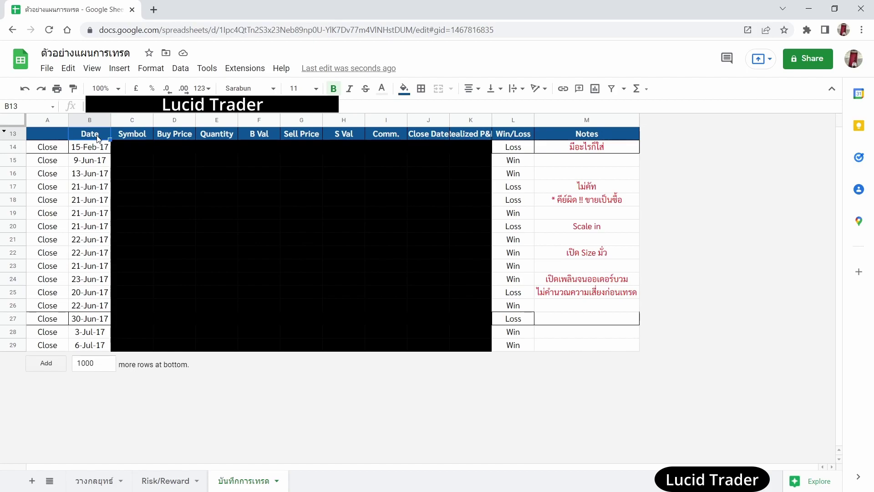
pyautogui.click(132, 135)
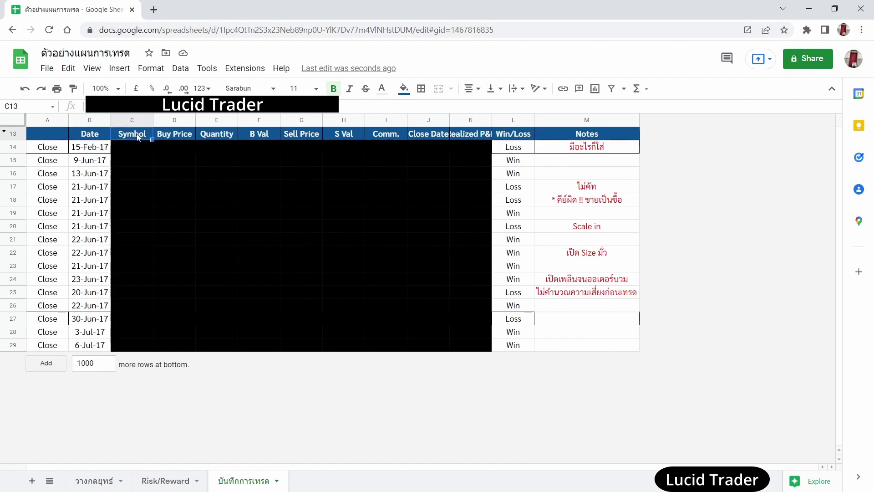
pyautogui.click(174, 138)
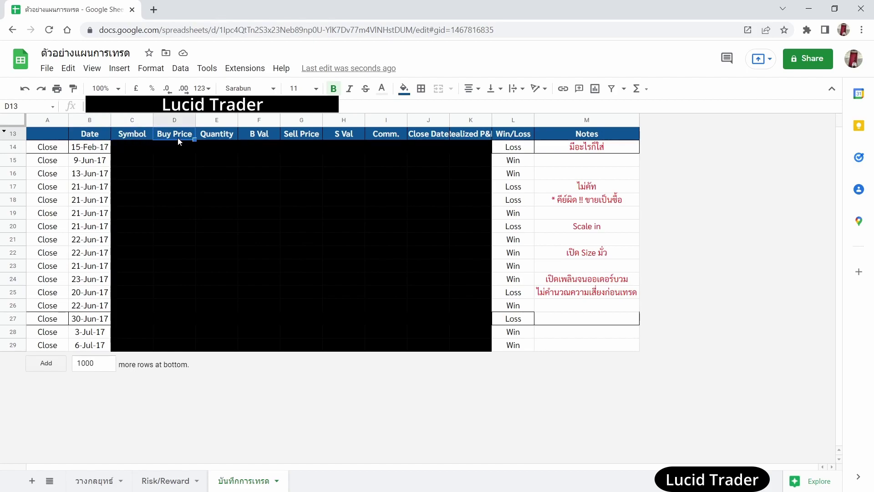
pyautogui.click(290, 139)
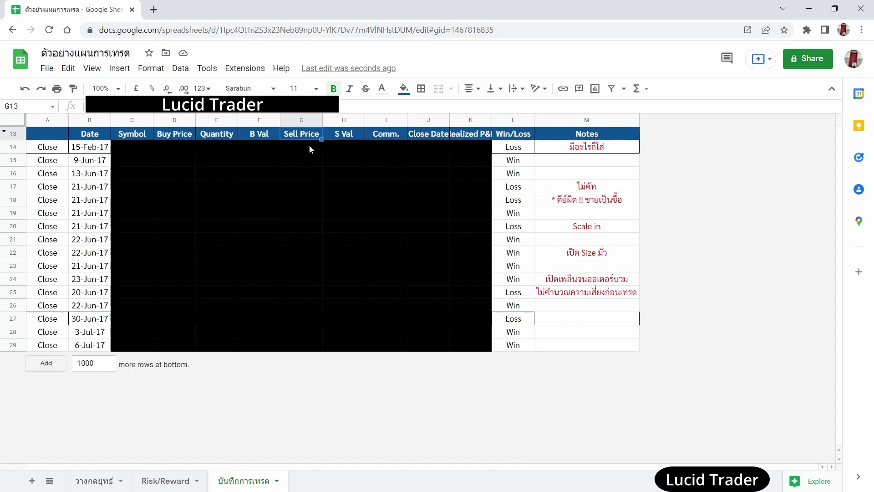
pyautogui.click(376, 136)
pyautogui.click(419, 134)
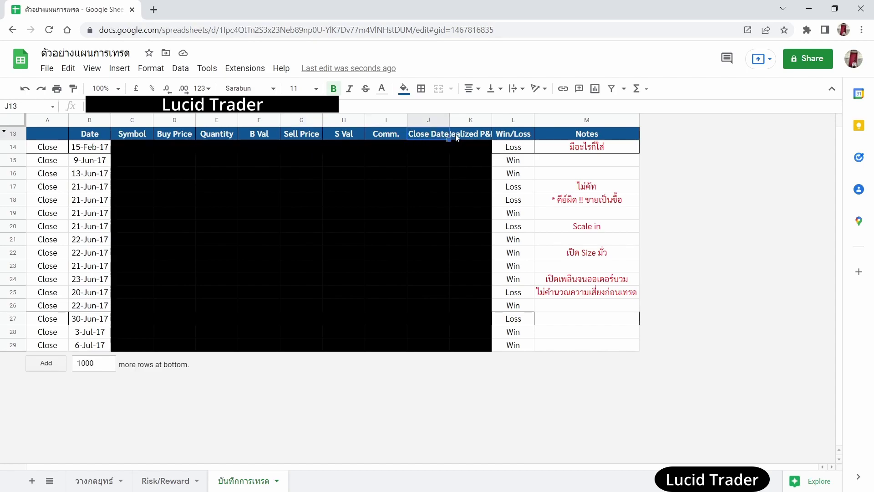
pyautogui.click(470, 137)
pyautogui.click(508, 135)
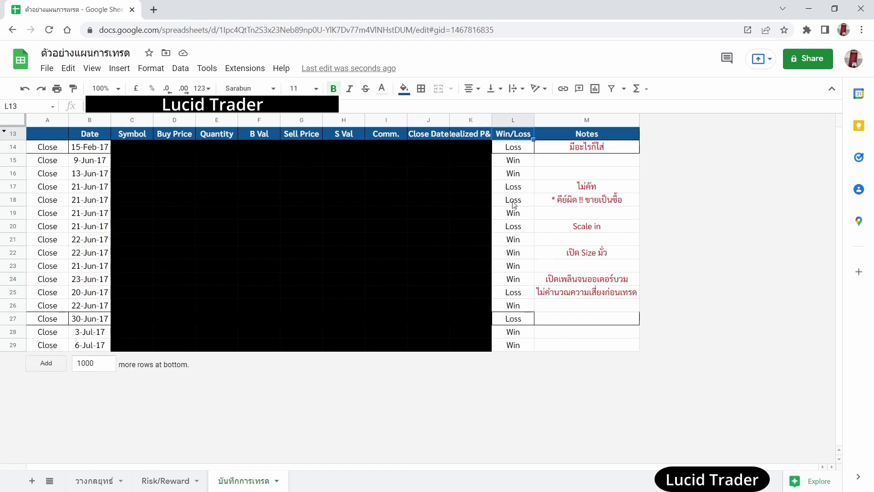
# Step: Enlarge the Notes header in M13 to font size 24
pyautogui.click(574, 138)
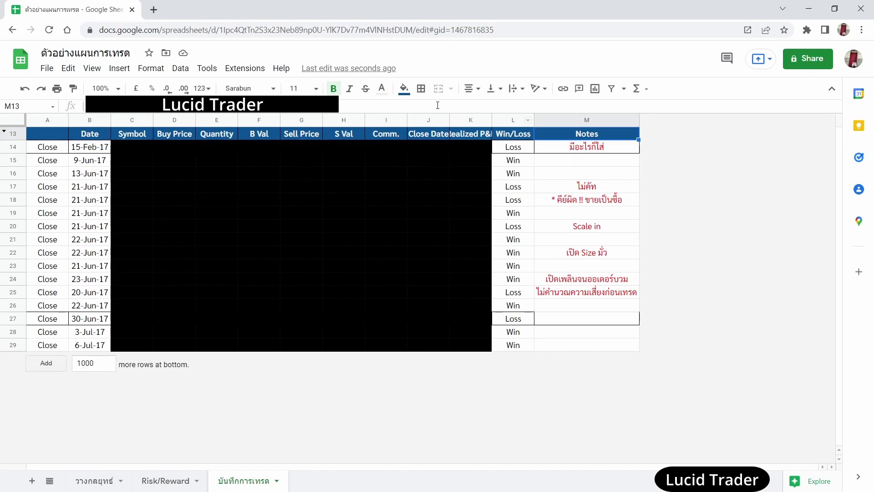
pyautogui.click(314, 88)
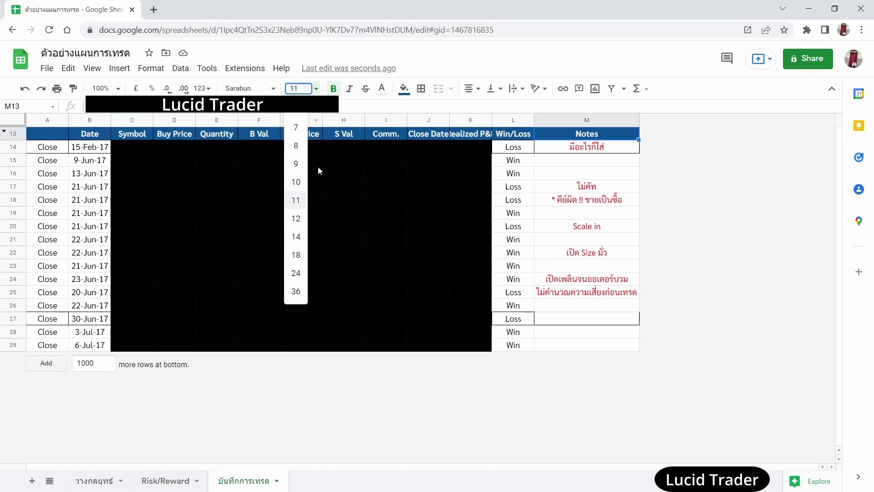
pyautogui.click(296, 271)
pyautogui.click(574, 169)
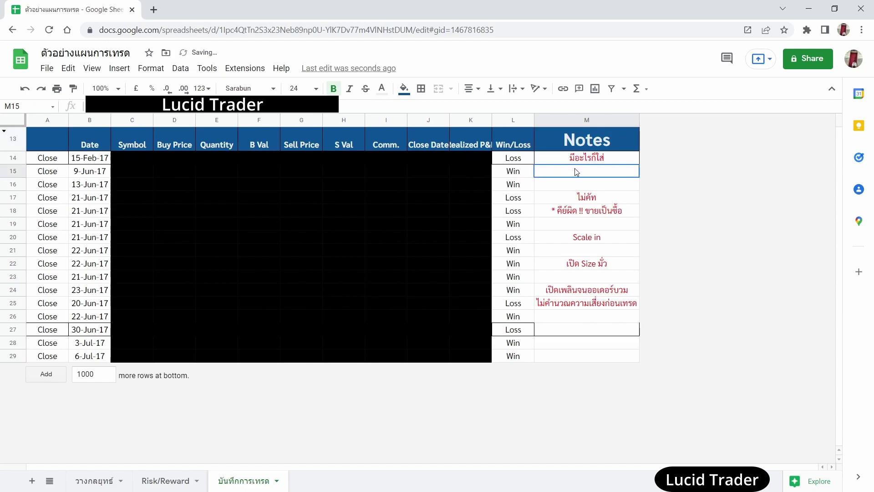
# Step: Change the note in M18 so that it begins with three asterisks: "*** คีย์ผิด !! ขายเป็นซื้อ"
pyautogui.click(576, 159)
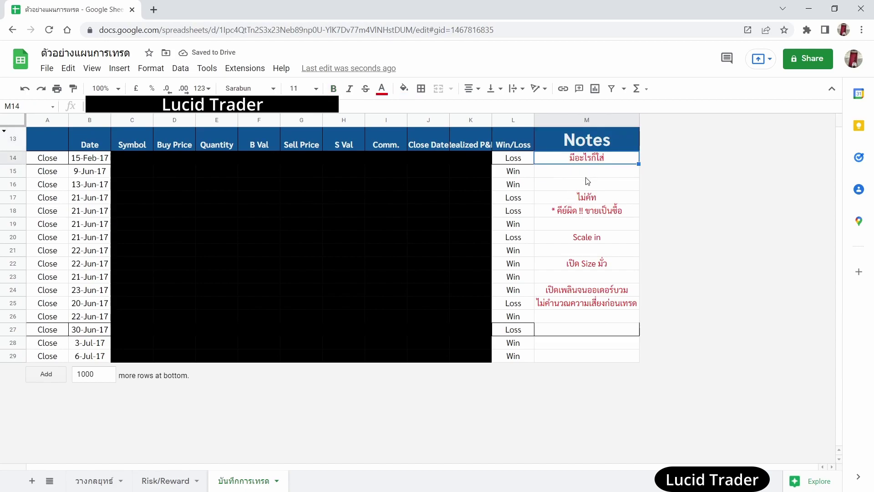
pyautogui.click(592, 200)
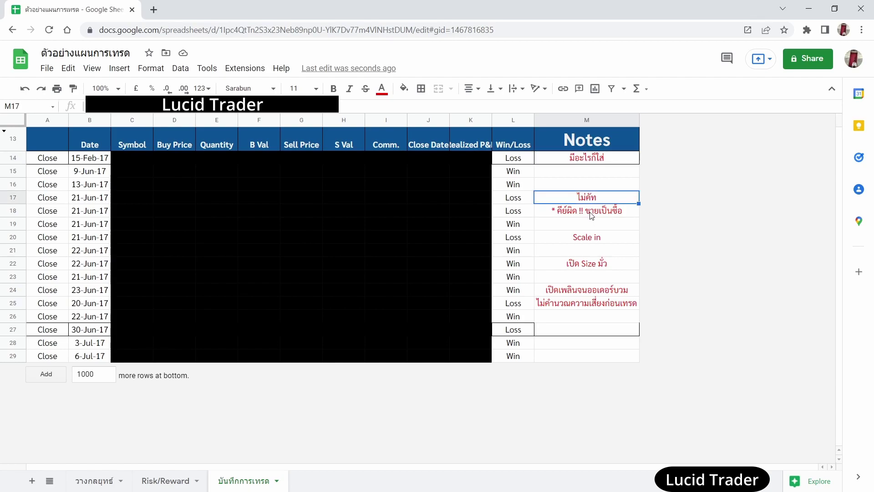
pyautogui.click(591, 214)
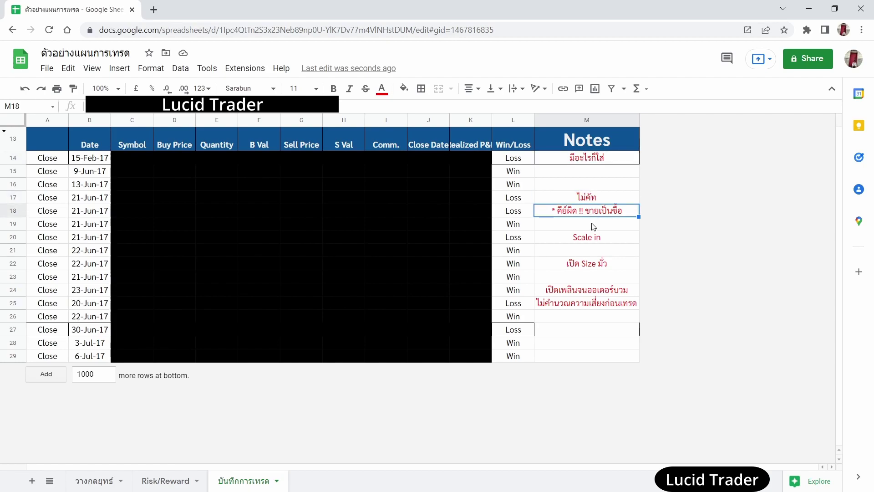
pyautogui.doubleClick(554, 211)
pyautogui.write('***')
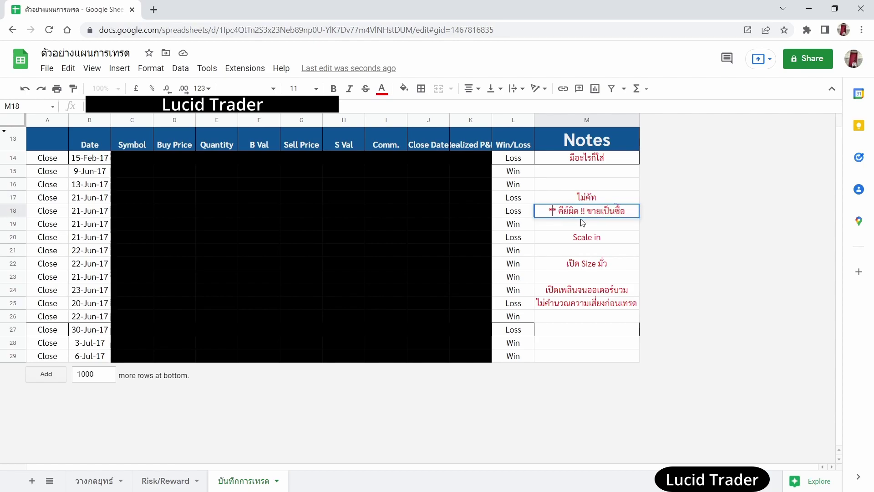
pyautogui.press('Return')
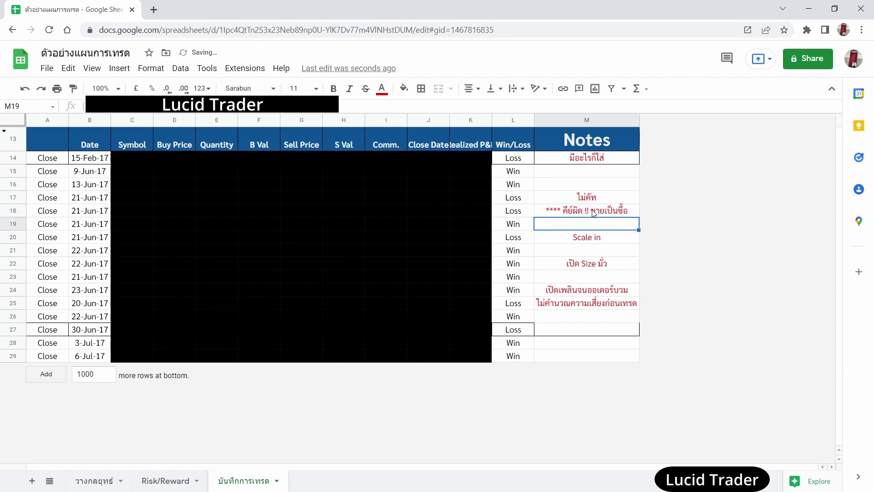
pyautogui.doubleClick(563, 211)
pyautogui.click(553, 211)
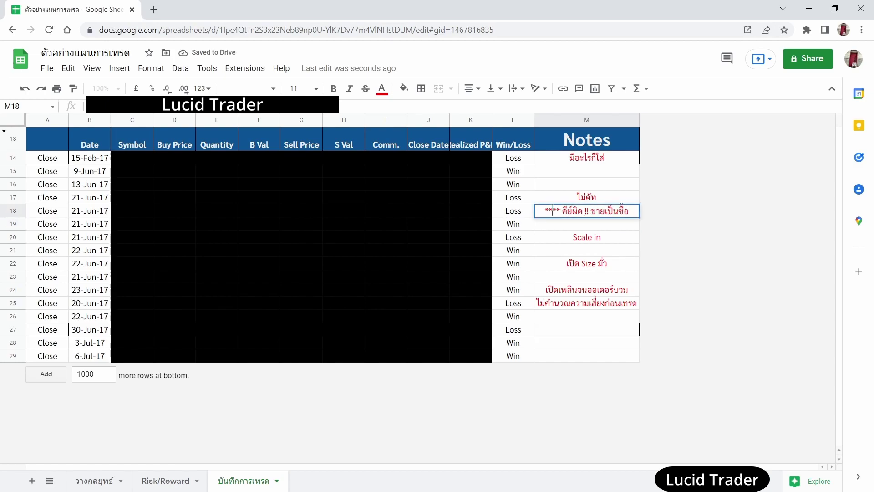
pyautogui.press('BackSpace')
pyautogui.press('Return')
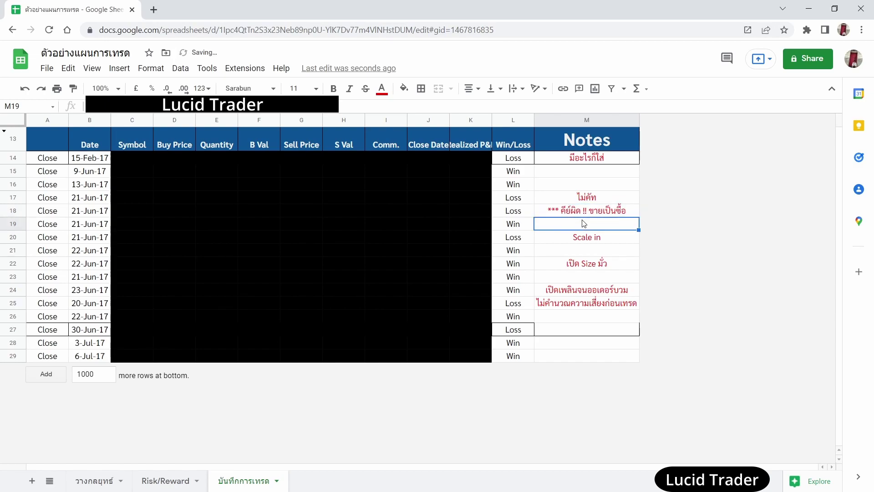
# Step: Examine the Notes entries in rows 17 to 25, including Scale in, เปิด Size มั่ว and ไม่คำนวณความเสี่ยงก่อนเทรด
pyautogui.click(594, 239)
pyautogui.click(593, 267)
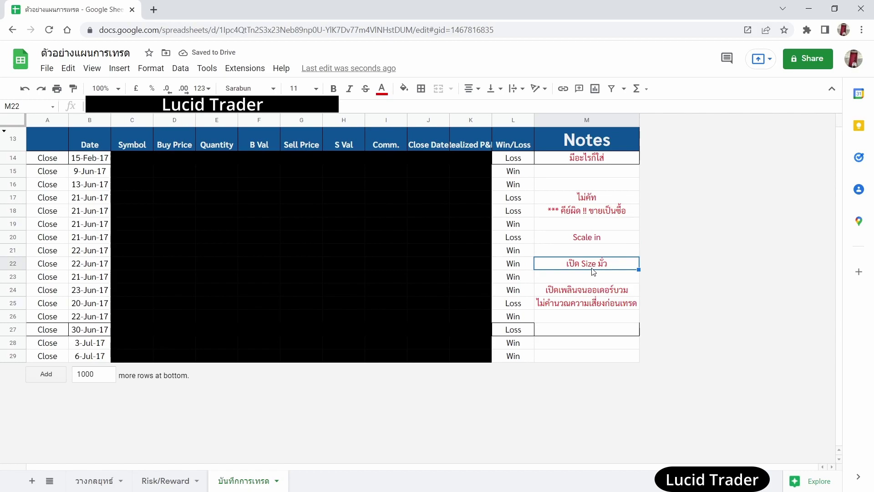
pyautogui.click(590, 294)
pyautogui.click(590, 307)
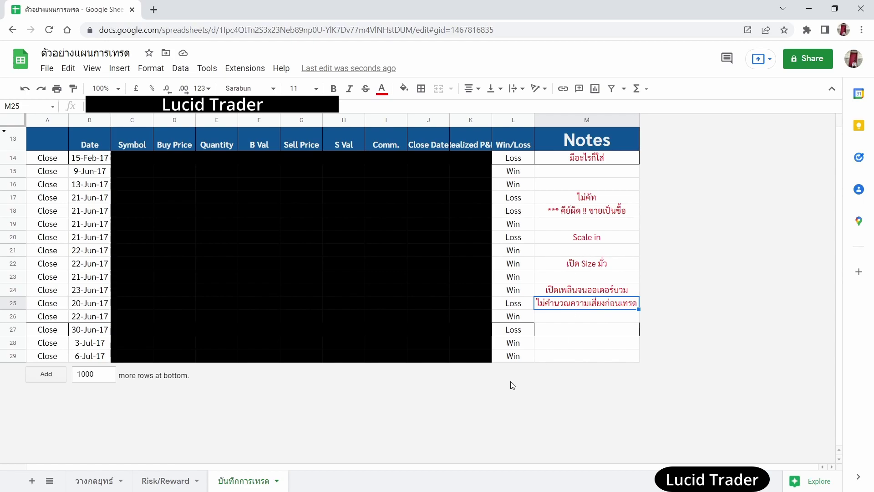
pyautogui.click(580, 317)
pyautogui.moveTo(605, 197); pyautogui.dragTo(608, 294)
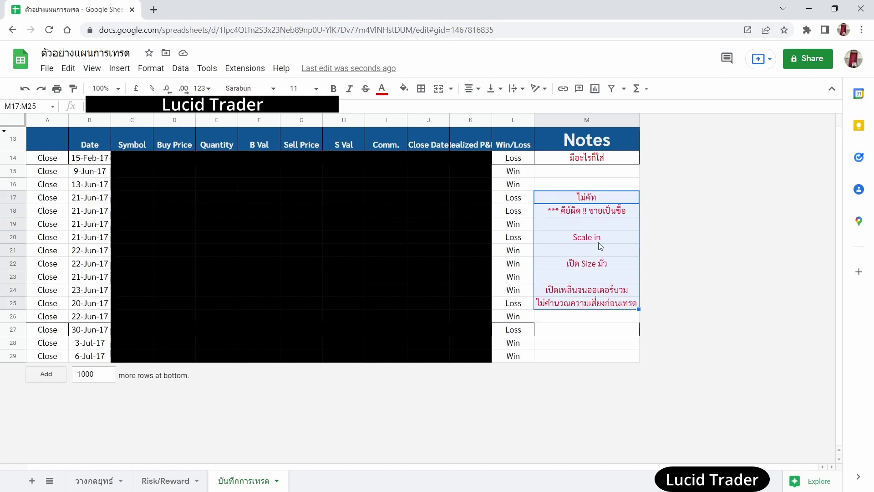
pyautogui.click(601, 224)
# Step: Add the notes XD in M16 for the 13-Jun-17 trade and เมียดุ in M15 for the 9-Jun-17 trade
pyautogui.click(598, 189)
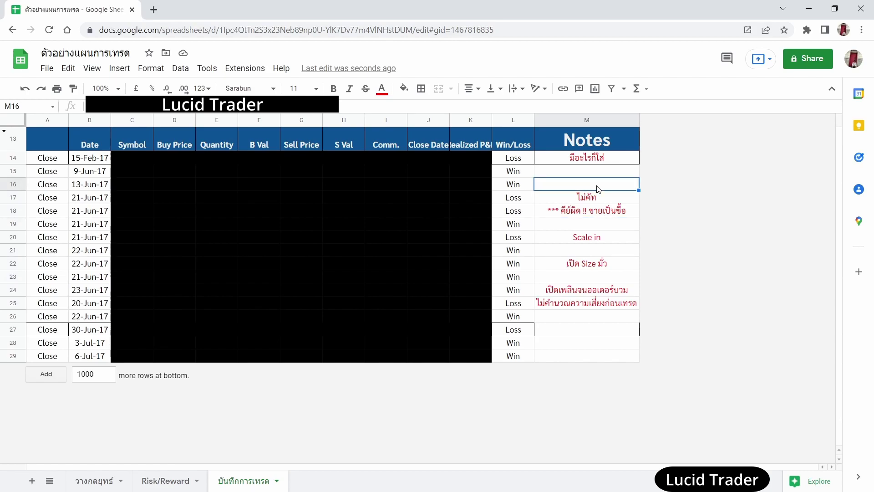
pyautogui.write('XD')
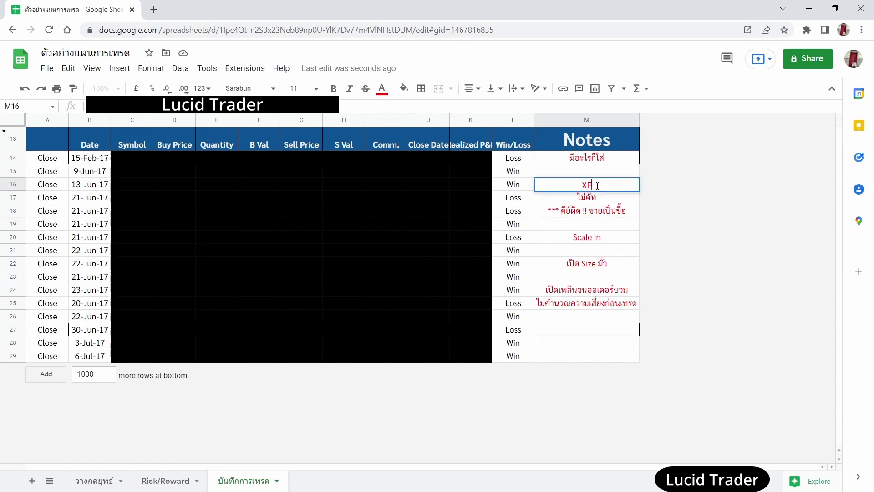
pyautogui.press('Return')
pyautogui.click(598, 189)
pyautogui.press('Up')
pyautogui.press('Return')
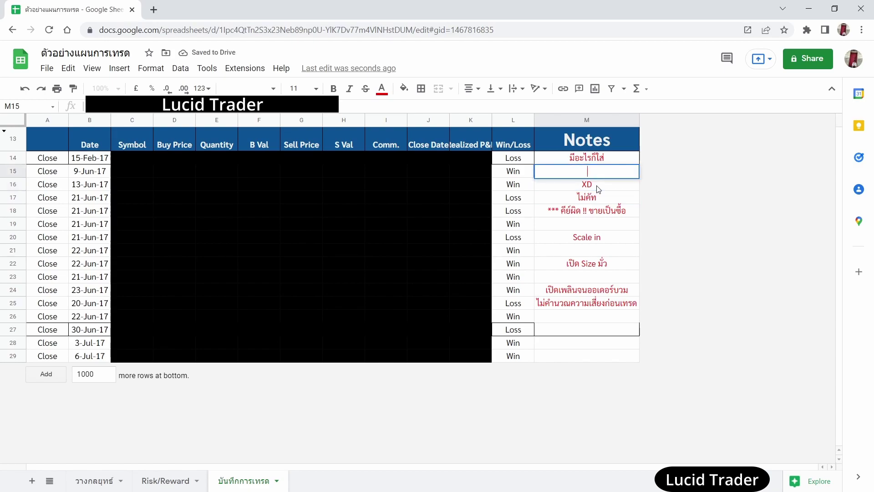
pyautogui.write('เมียดู')
pyautogui.press('Return')
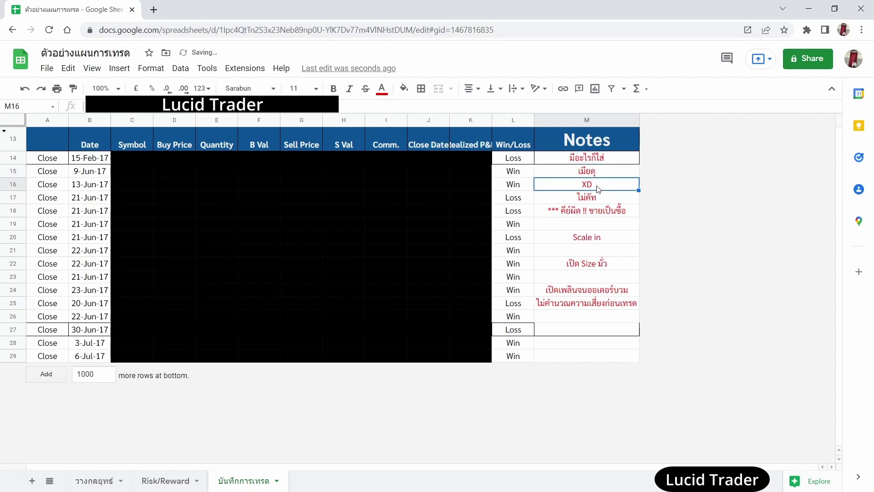
pyautogui.press('Up')
# Step: Review the whole Notes column from row 15 down to the last trade in row 29
pyautogui.click(603, 225)
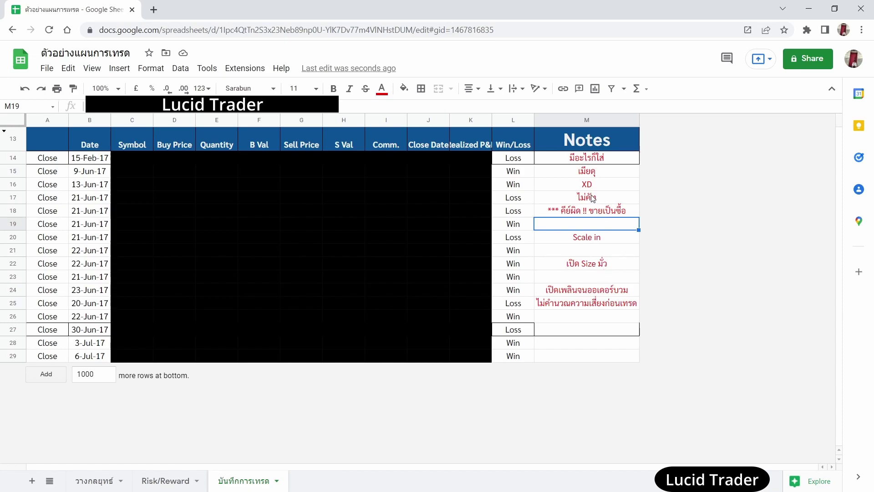
pyautogui.click(590, 215)
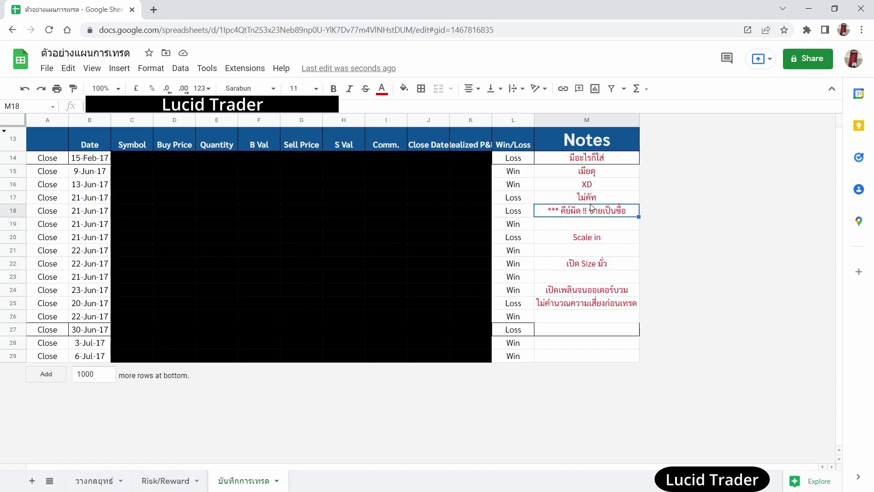
pyautogui.moveTo(592, 176); pyautogui.dragTo(597, 331)
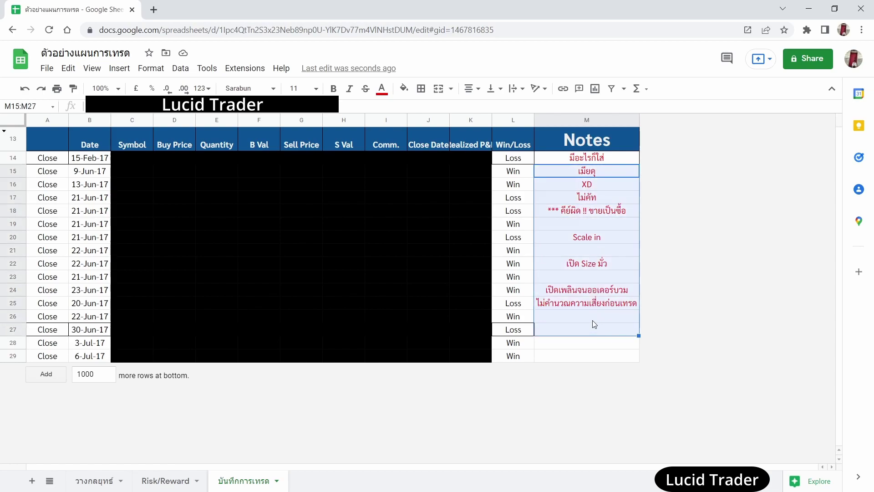
pyautogui.click(597, 214)
pyautogui.click(597, 264)
pyautogui.click(597, 304)
pyautogui.click(597, 276)
pyautogui.click(597, 250)
pyautogui.click(597, 264)
pyautogui.click(598, 238)
pyautogui.click(599, 184)
pyautogui.click(597, 264)
pyautogui.click(597, 289)
pyautogui.click(597, 211)
pyautogui.click(597, 250)
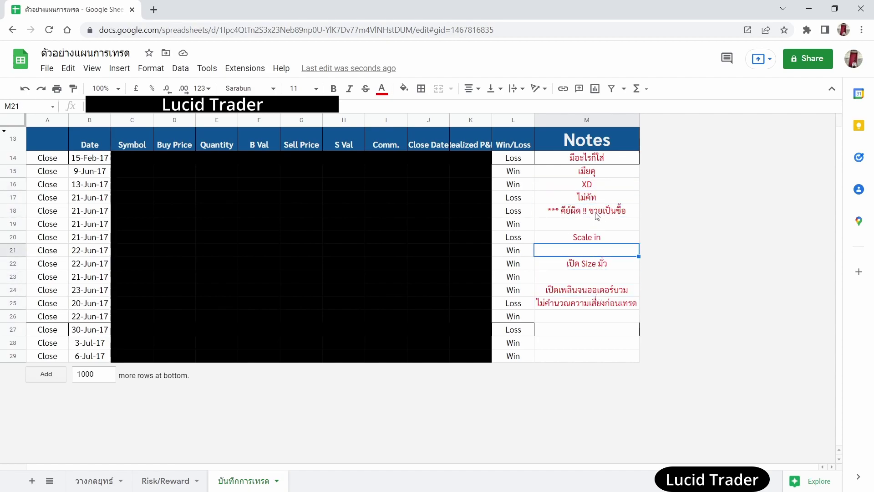
pyautogui.click(592, 327)
pyautogui.click(590, 354)
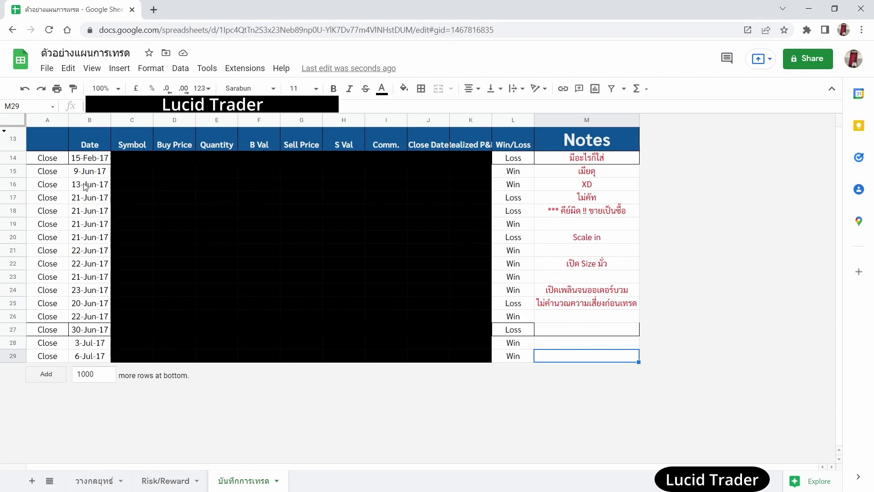
# Step: Compare the logged trades in A13:L29 with the mistakes recorded in Notes rows 20 to 25
pyautogui.click(58, 146)
pyautogui.moveTo(59, 146); pyautogui.dragTo(512, 357)
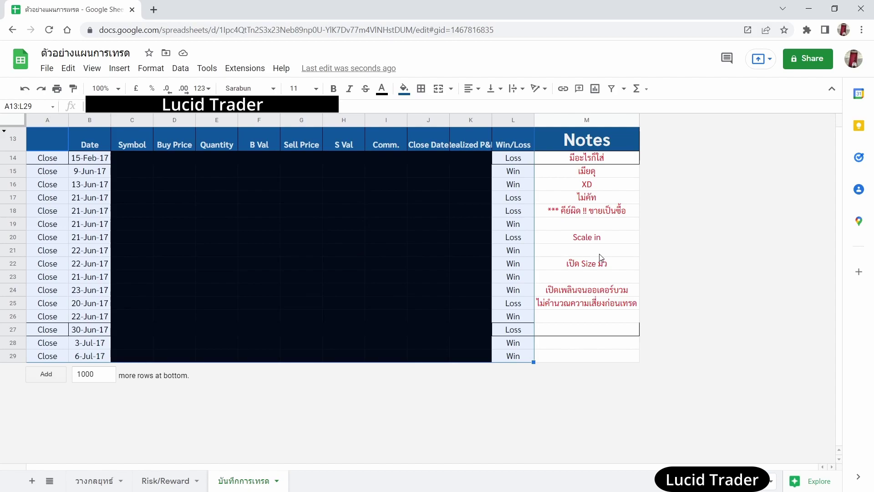
pyautogui.click(572, 251)
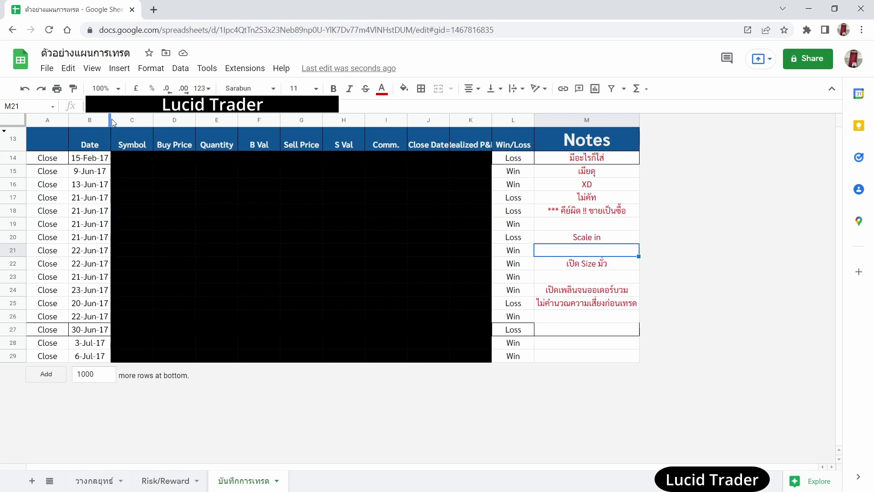
pyautogui.click(563, 236)
pyautogui.click(577, 260)
pyautogui.click(572, 289)
pyautogui.click(575, 306)
pyautogui.click(590, 241)
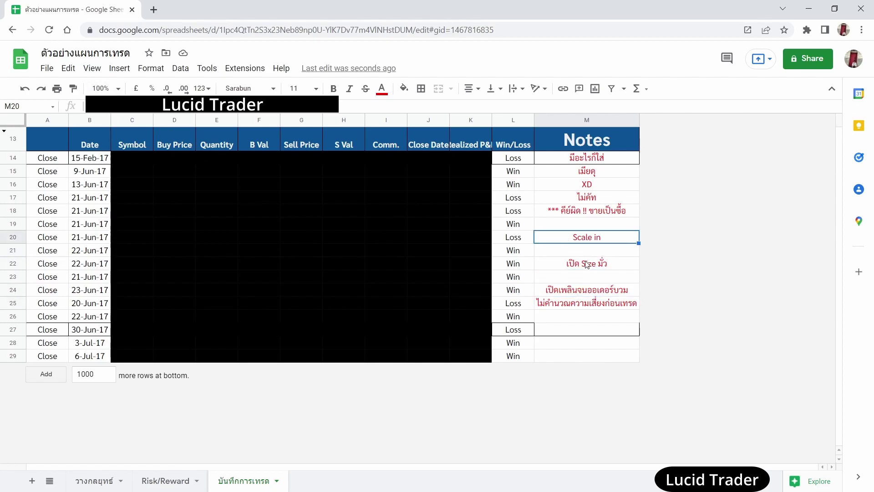